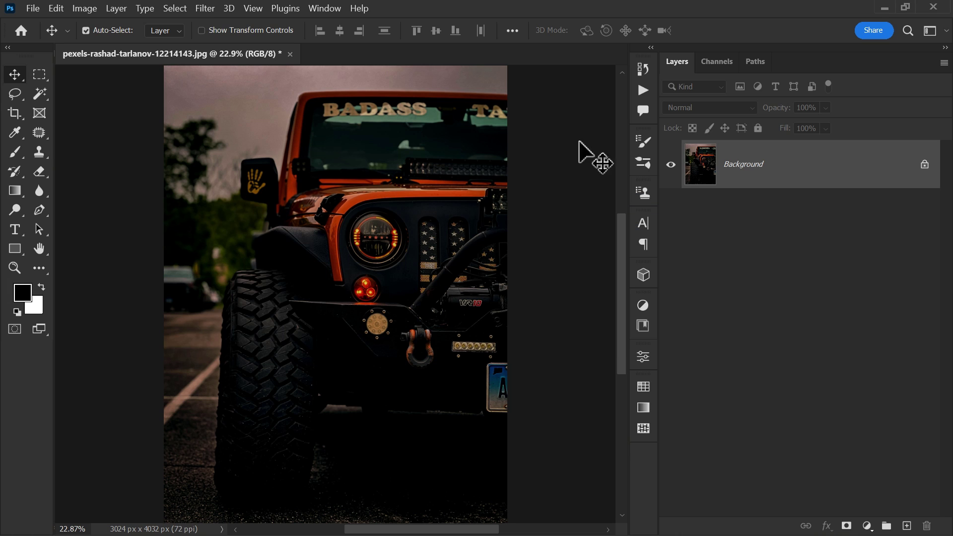
Add Layer 1, choose the Brush tool, and set the foreground colour to golden yellow ffb400.
left_click(906, 525)
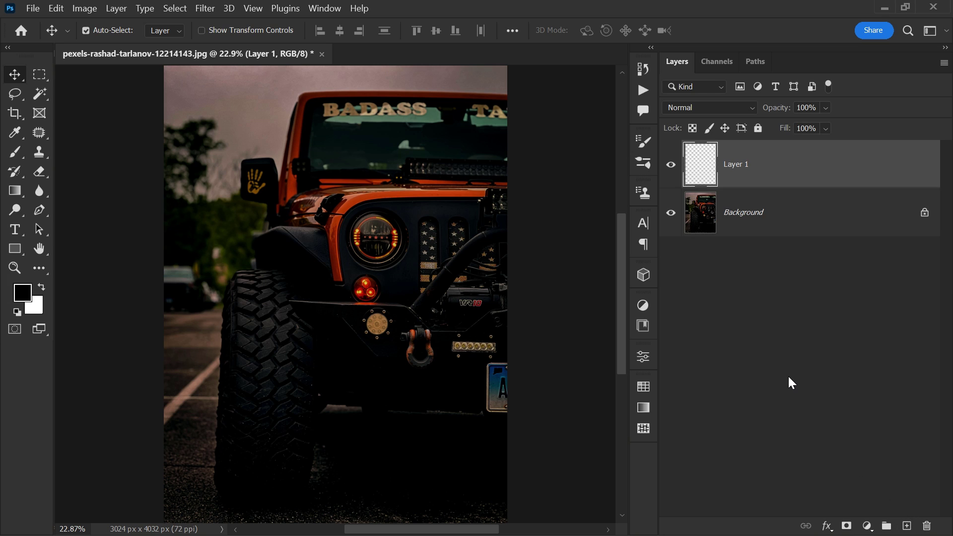
left_click(22, 153)
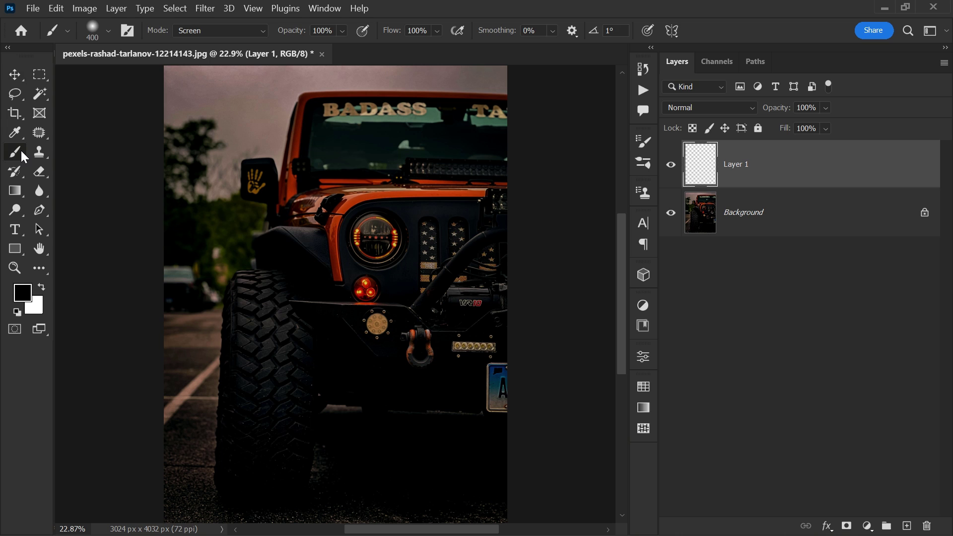
left_click(22, 293)
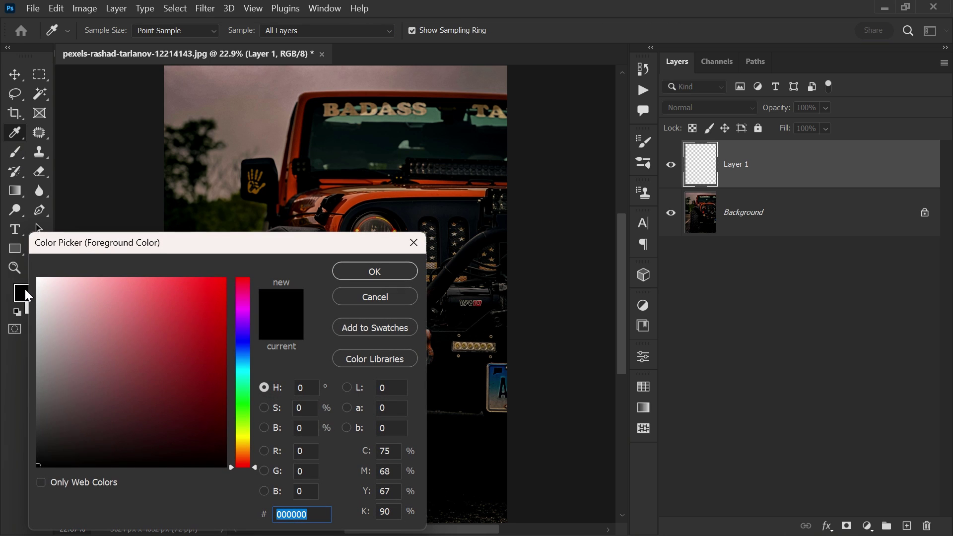
left_click(244, 439)
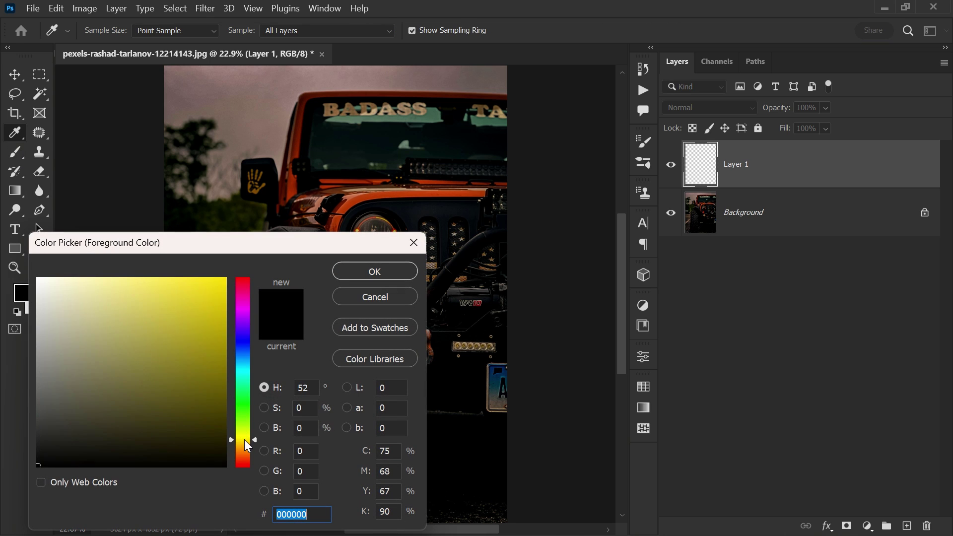
left_click_drag(208, 373, 251, 248)
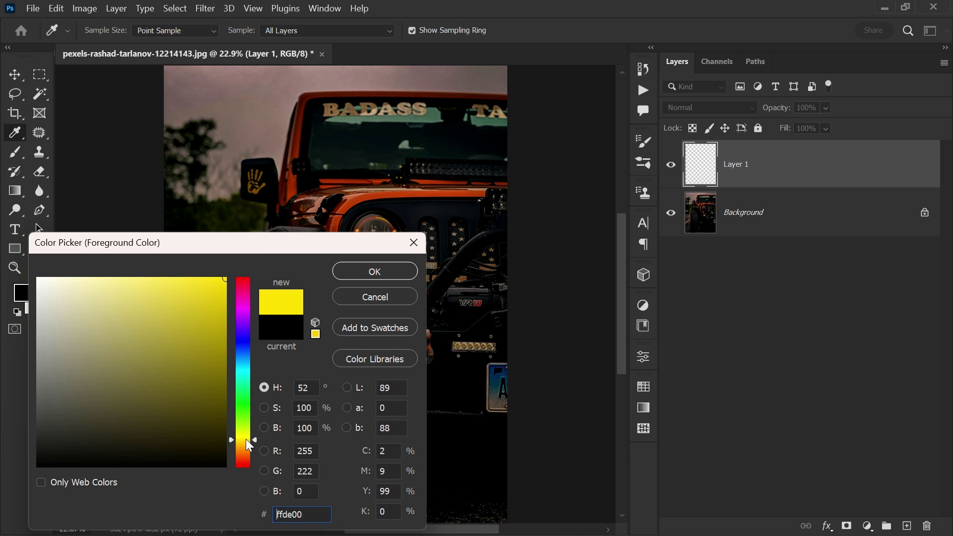
left_click(244, 445)
left_click(215, 292)
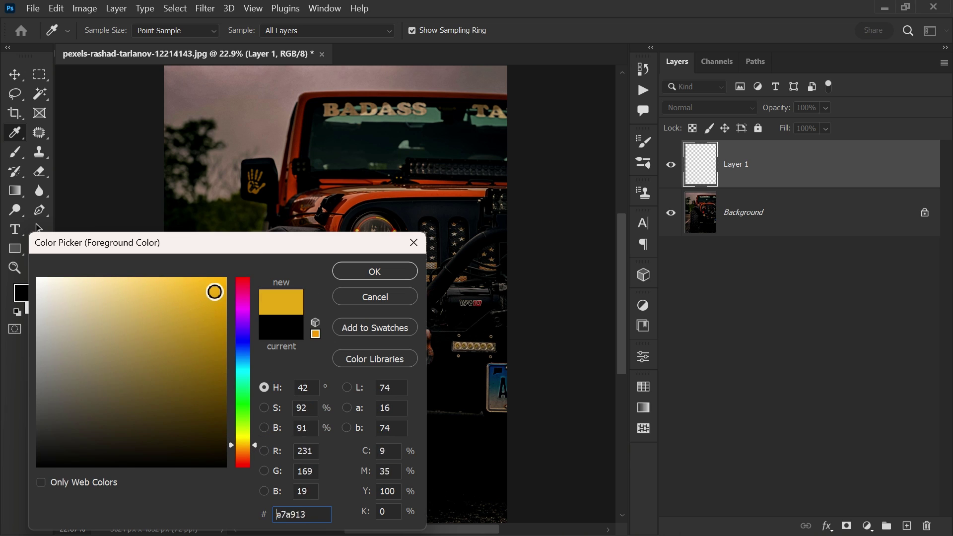
left_click_drag(214, 292, 227, 276)
left_click(347, 271)
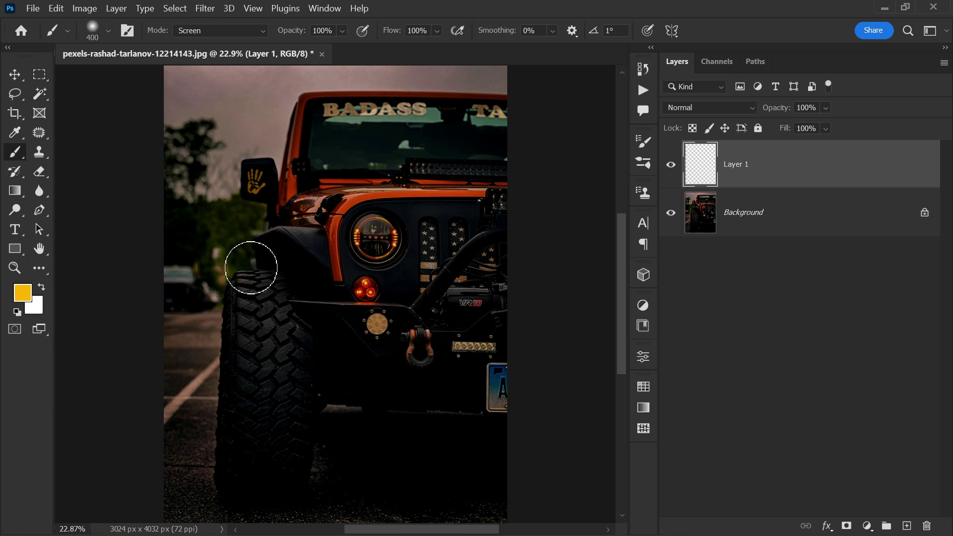
Set the brush to 100% hardness, enlarge it slightly, and stamp a gold disc over the left headlight.
right_click(250, 267)
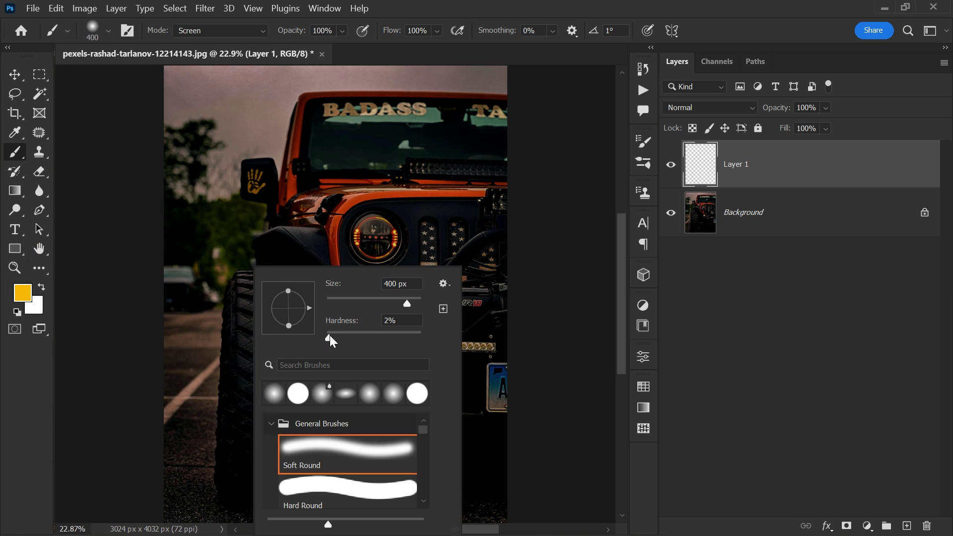
left_click_drag(455, 338, 454, 338)
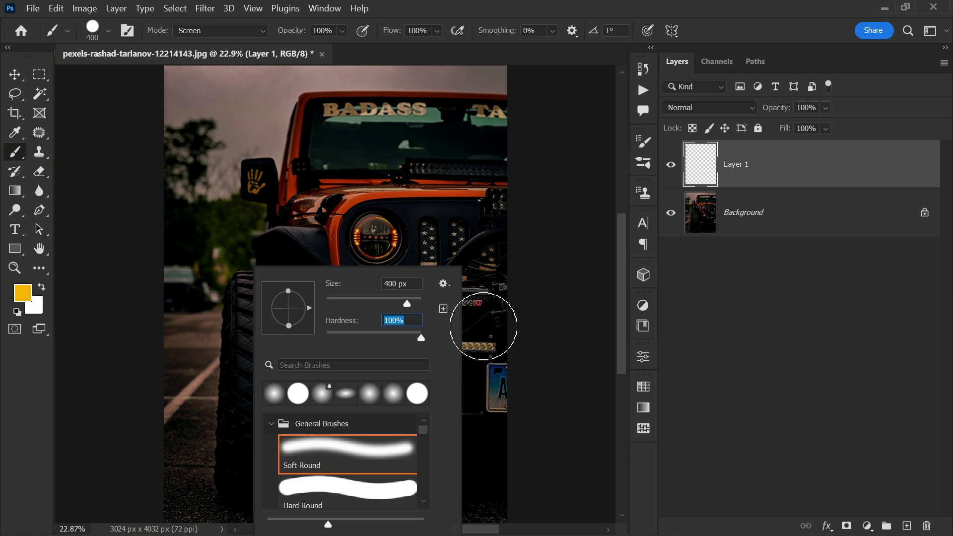
left_click(733, 180)
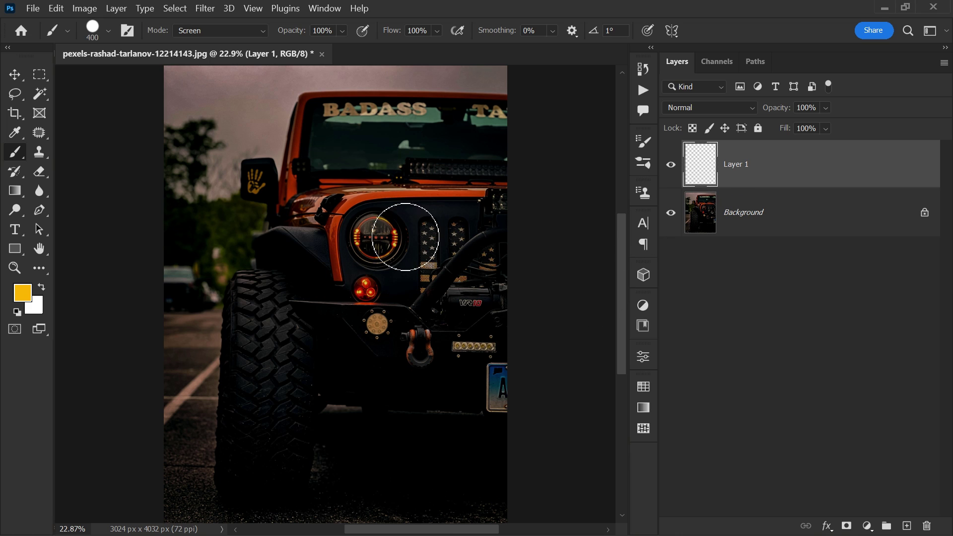
key("bracketright")
left_click(376, 237)
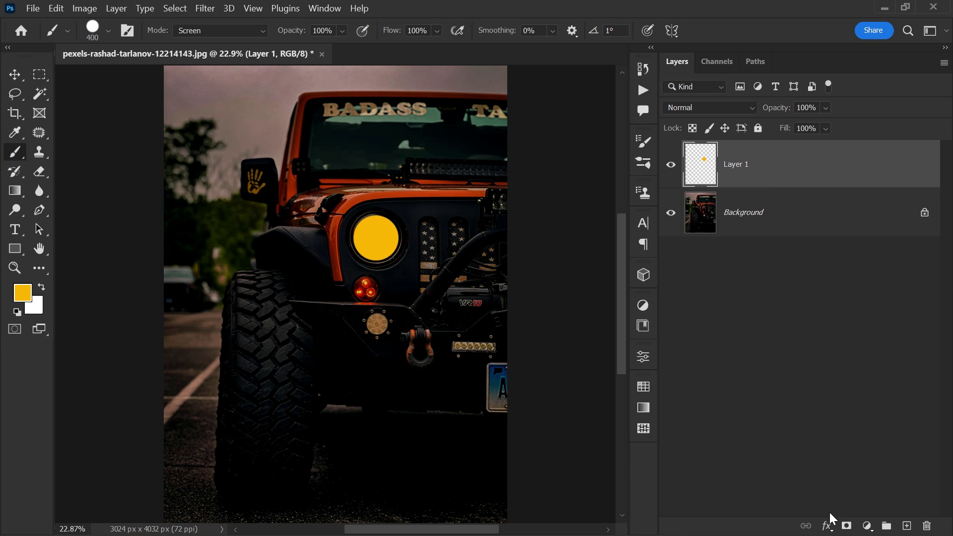
Split Layer 1's Blend If underlying black slider to 17/99 so dark headlight areas show through.
left_click(826, 526)
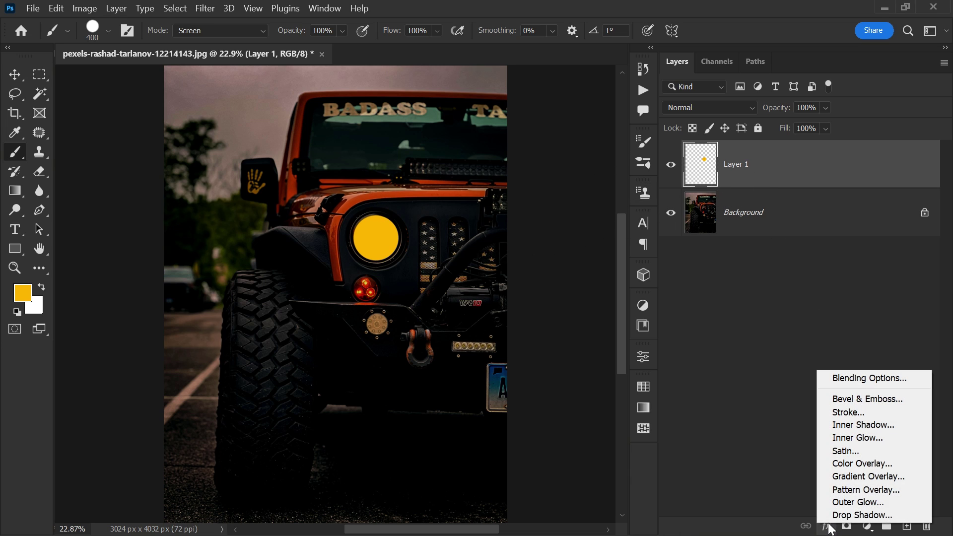
left_click(853, 377)
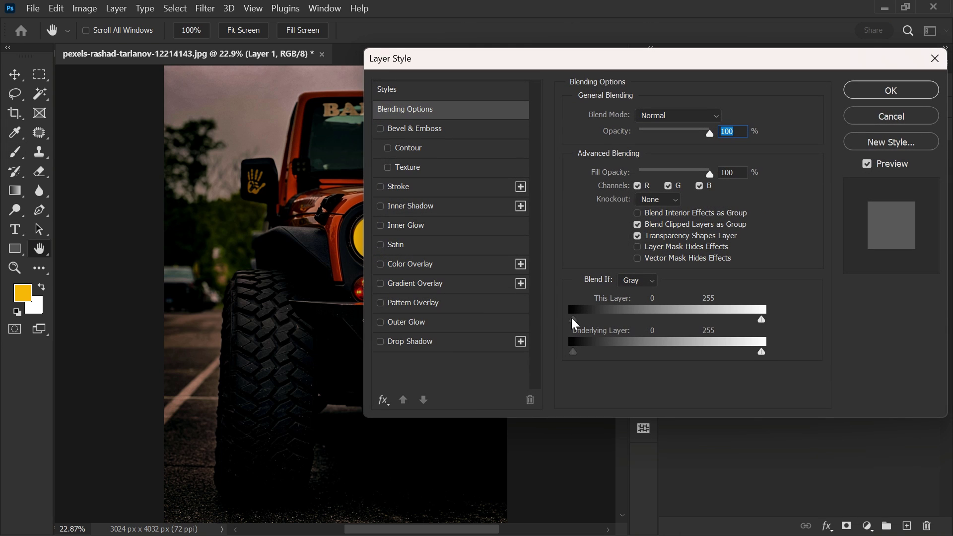
left_click_drag(314, 229, 255, 233)
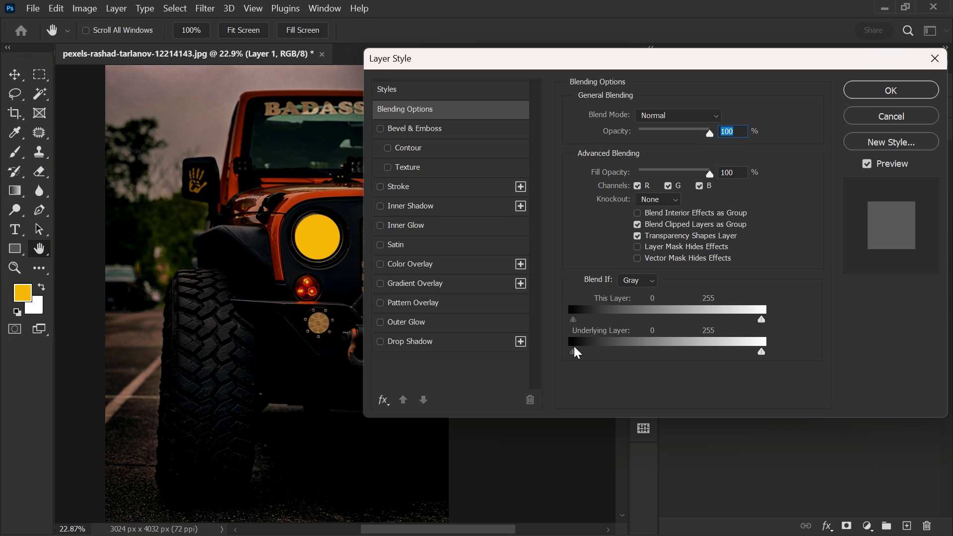
key("alt")
left_click_drag(574, 351, 640, 356)
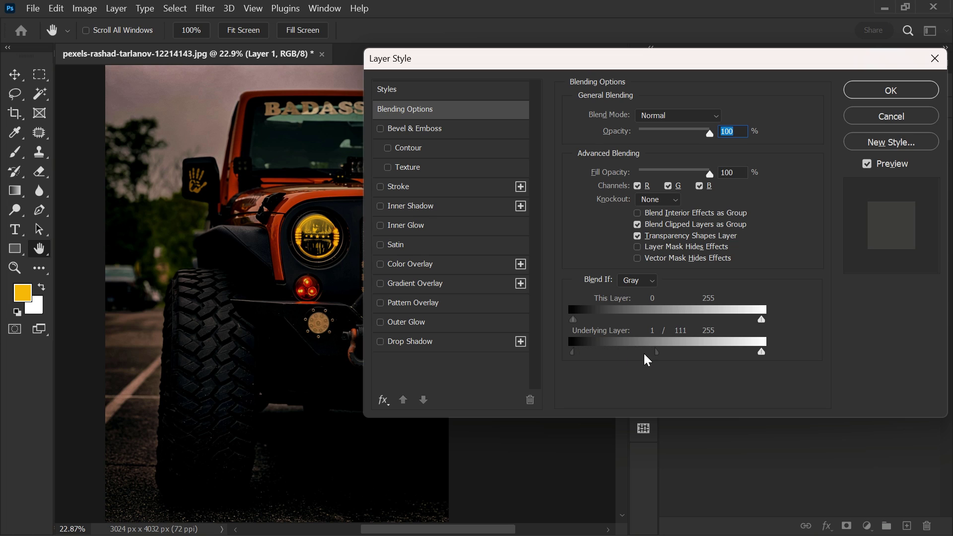
left_click_drag(580, 356, 589, 358)
left_click(855, 89)
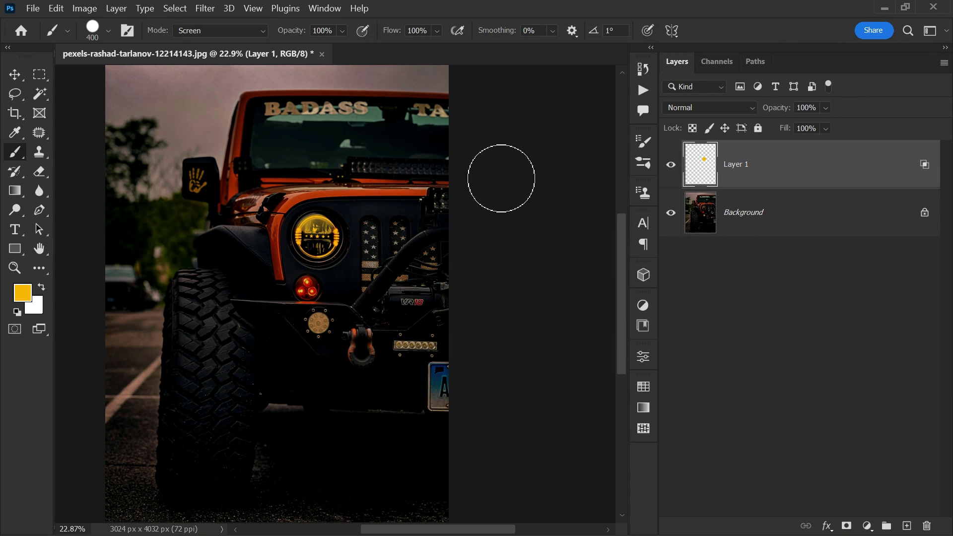
Add Layer 2 and make the brush fully soft at 0% hardness.
left_click(906, 526)
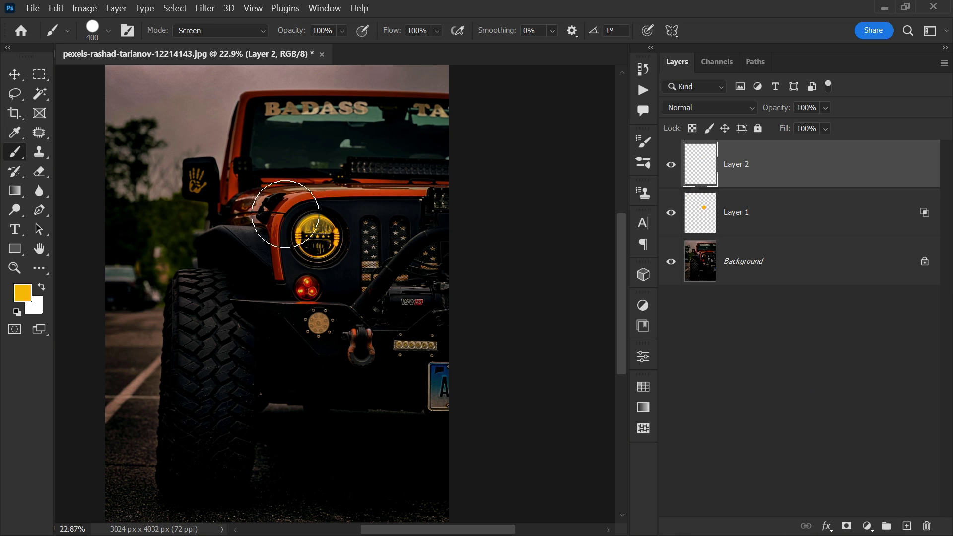
right_click(213, 241)
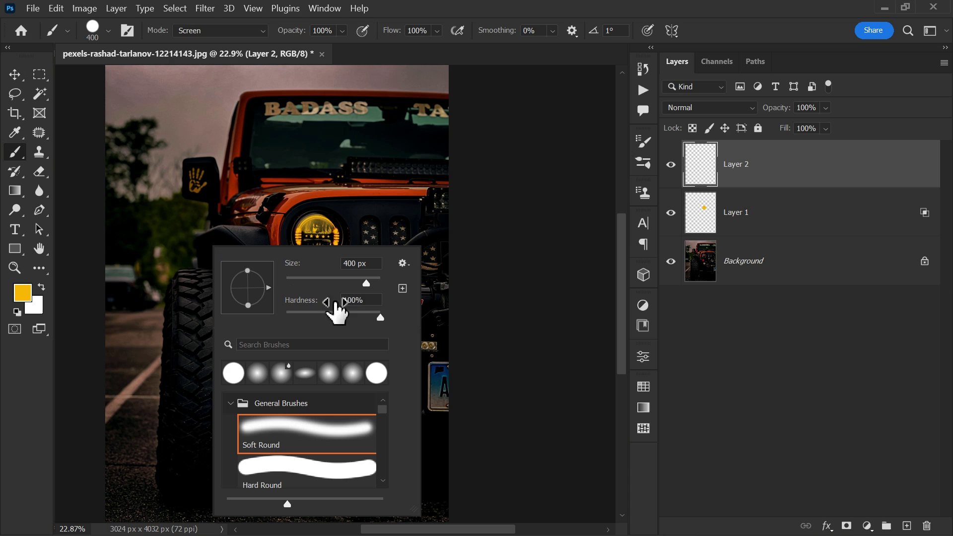
left_click_drag(379, 317, 255, 317)
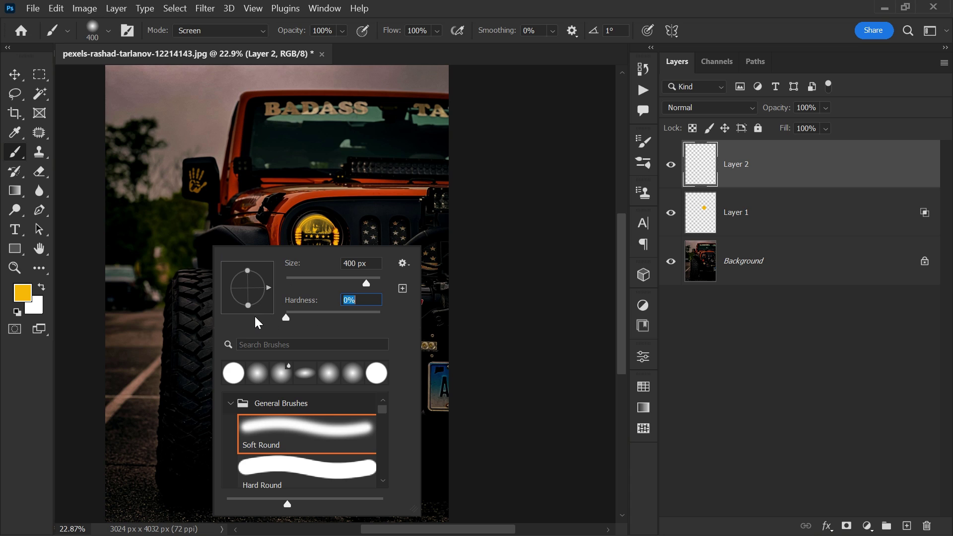
left_click(744, 181)
Paint a soft gold glow over the headlight at about 700 px and blend Layer 2 in Screen mode.
key("bracketright")
key("bracketright")
key("bracketright")
key("bracketright")
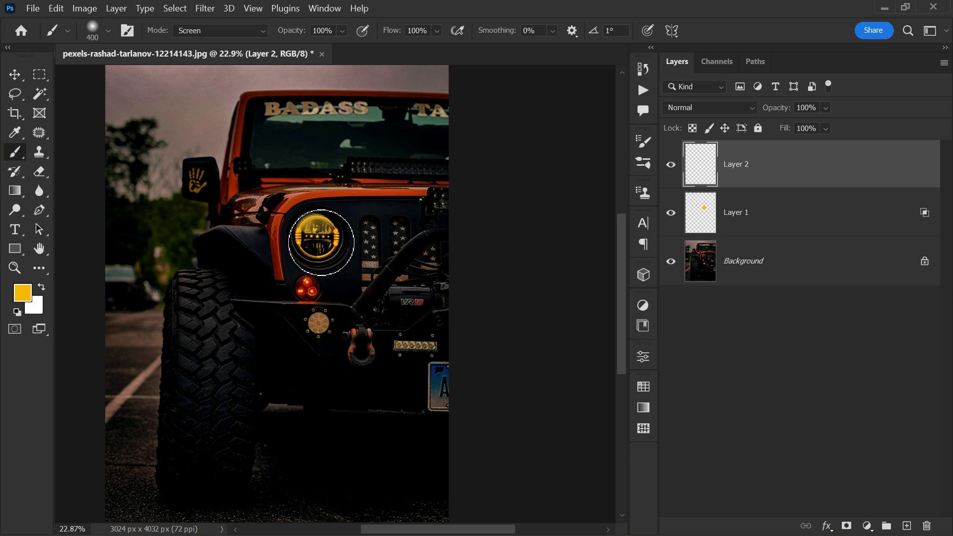
key("bracketleft")
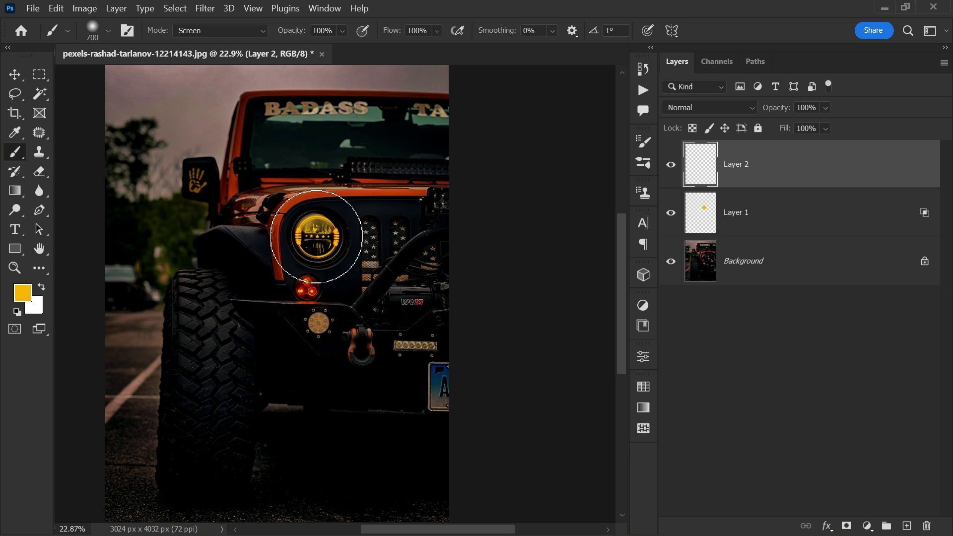
left_click(316, 236)
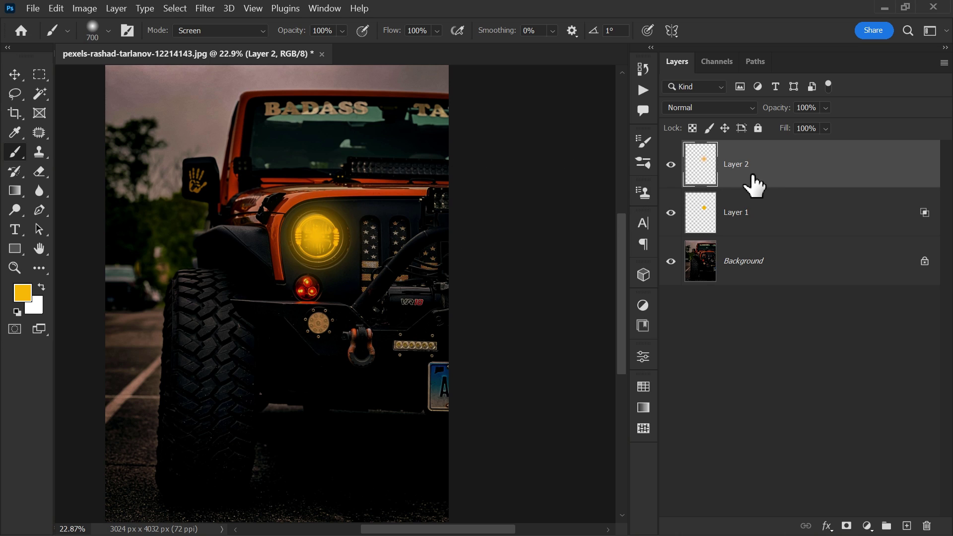
left_click(703, 108)
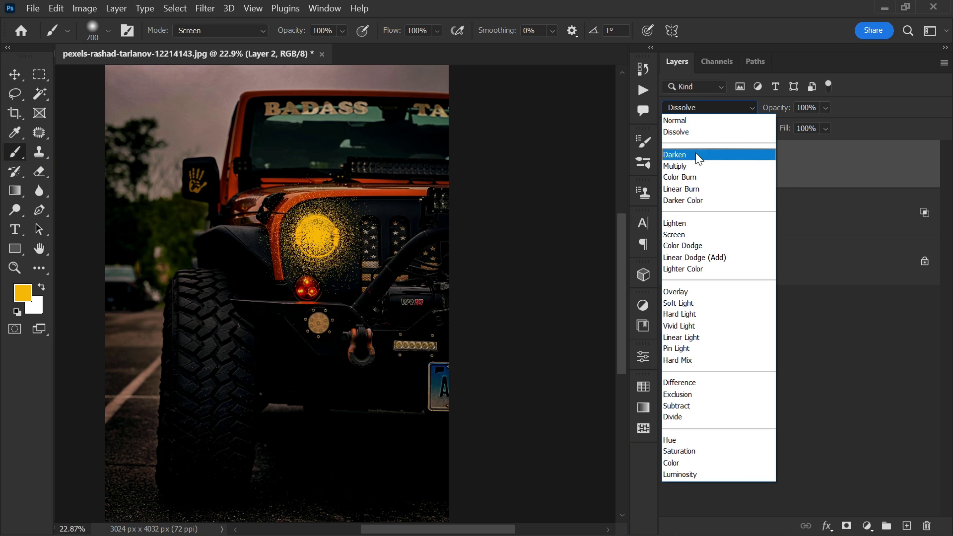
left_click(678, 236)
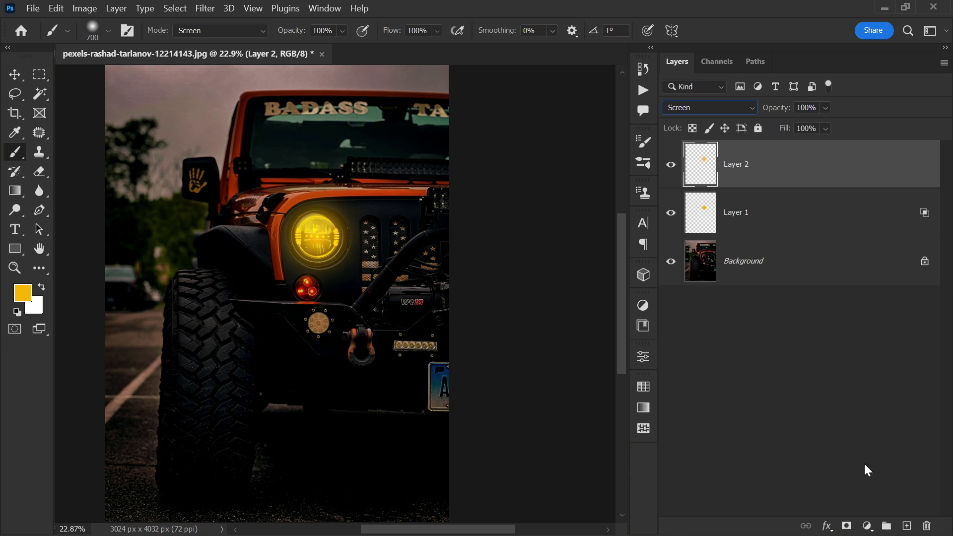
On new Layer 3, paint a wide pale yellow (ffd571) halo over the headlight with a ~1200 px brush.
left_click(908, 526)
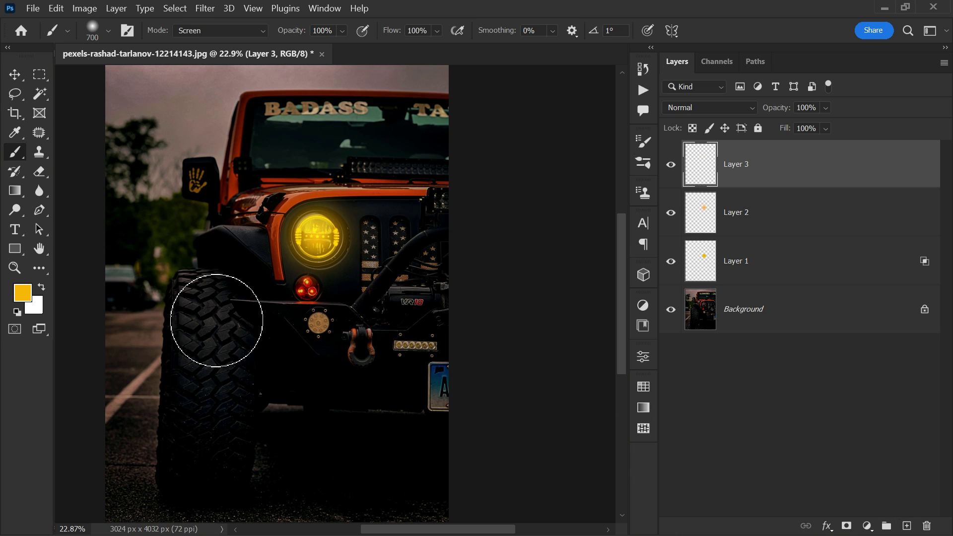
left_click(23, 293)
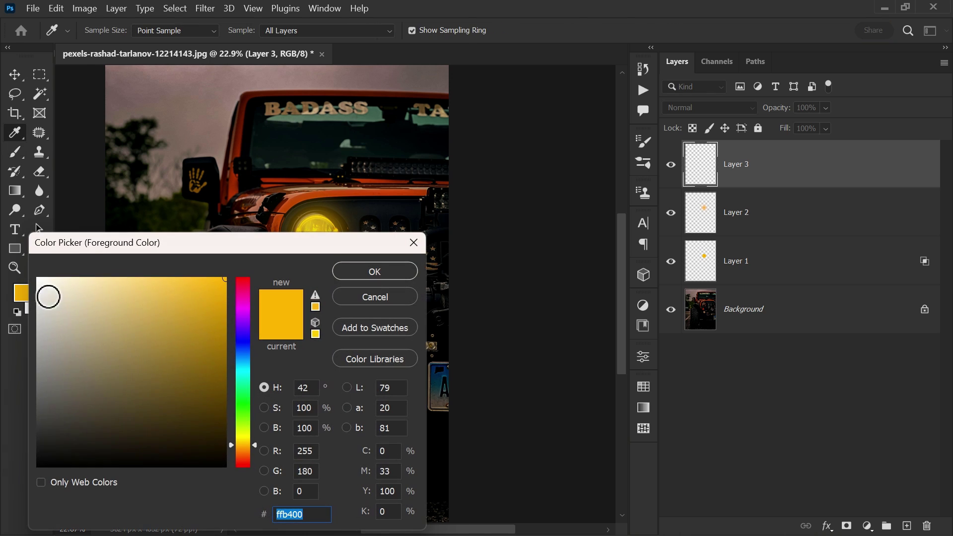
mouse_move(139, 290)
left_mouse_down()
mouse_move(123, 278)
mouse_move(143, 272)
left_mouse_up()
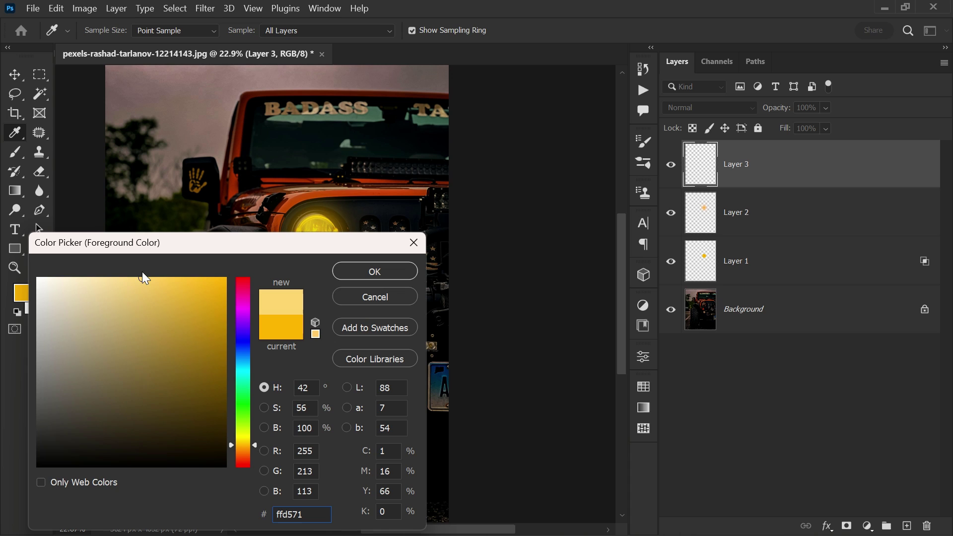
left_click(374, 271)
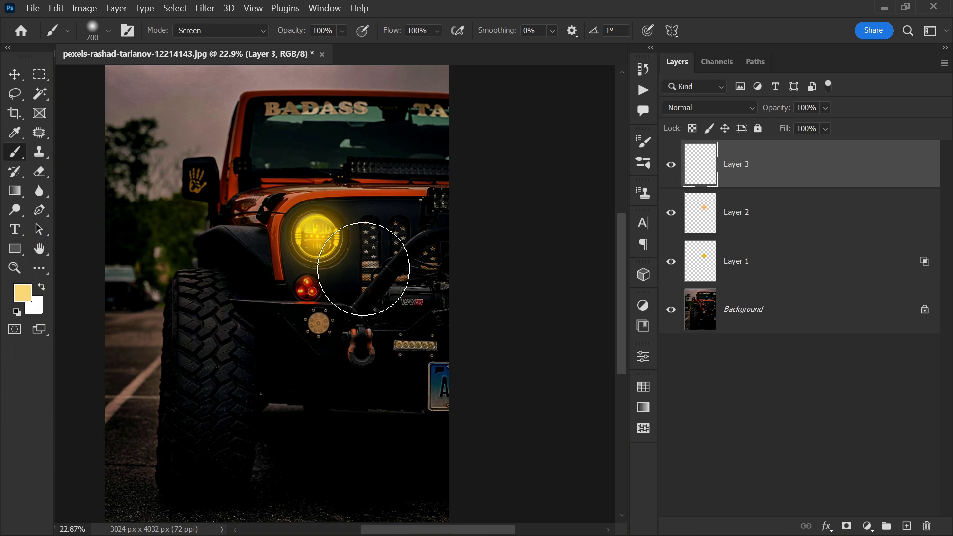
key("bracketright")
key("bracketright")
key("bracketright")
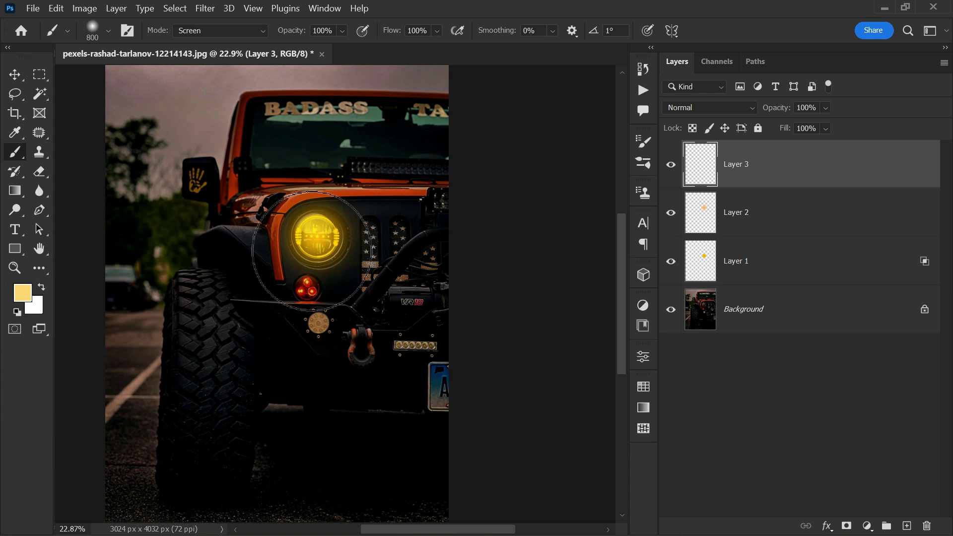
key("bracketright")
key("bracketright")
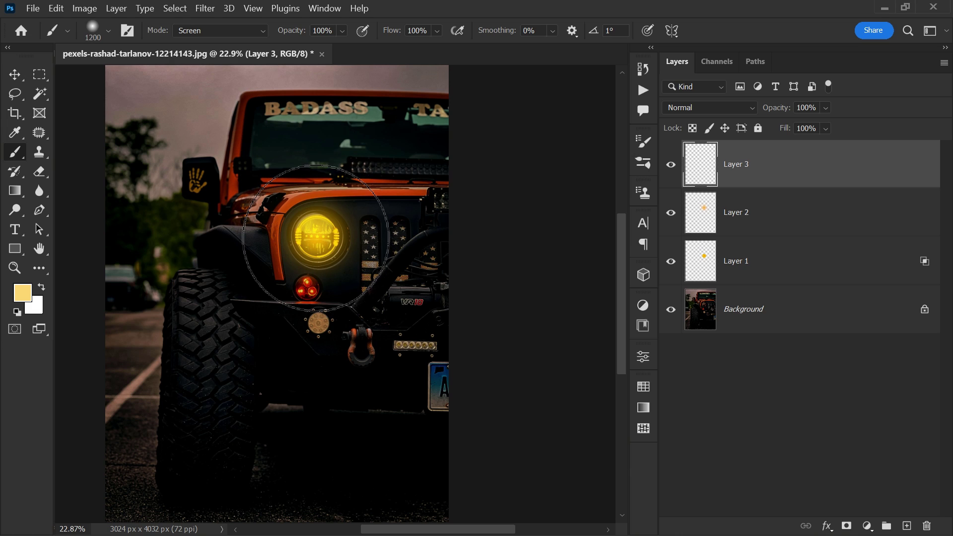
left_click(316, 239)
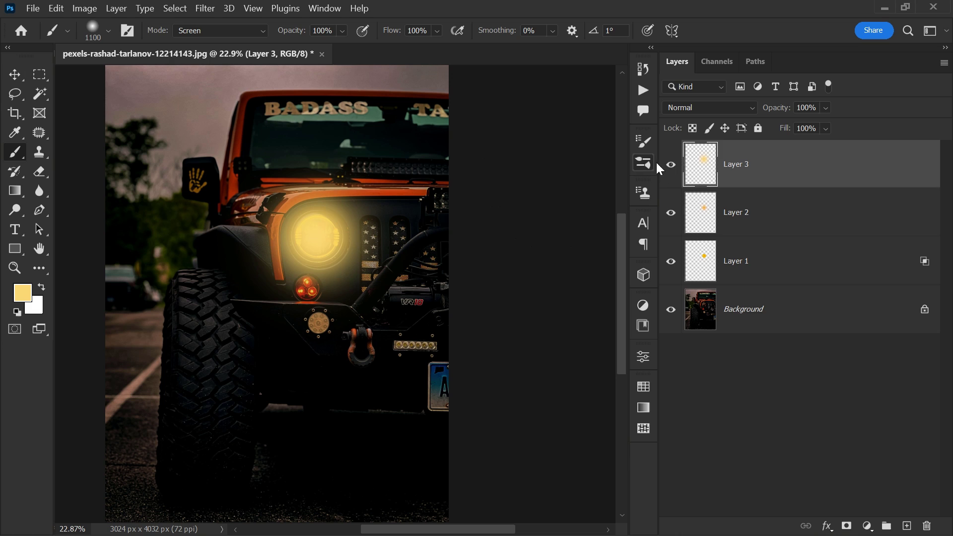
Switch Layer 3's blend mode to Screen and set its opacity to 60%.
left_click(716, 109)
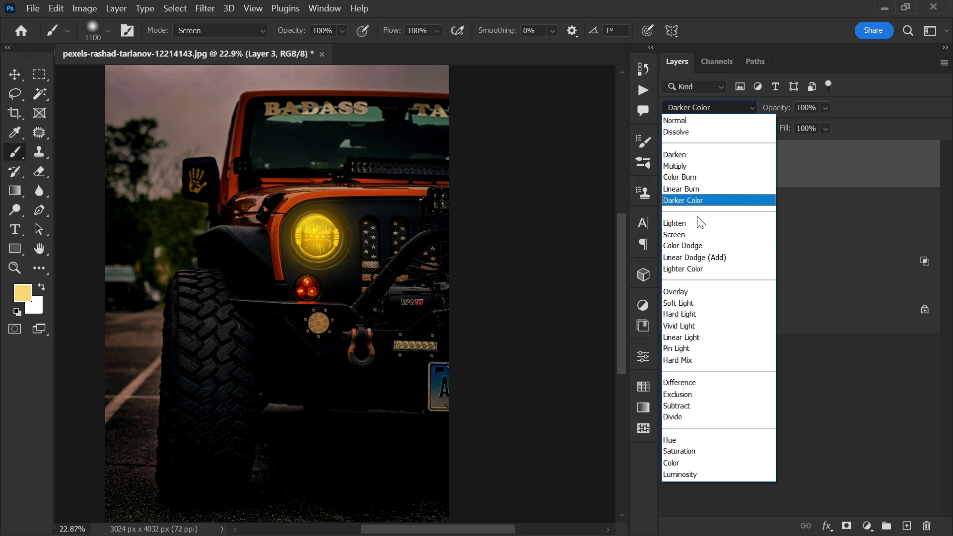
left_click(693, 234)
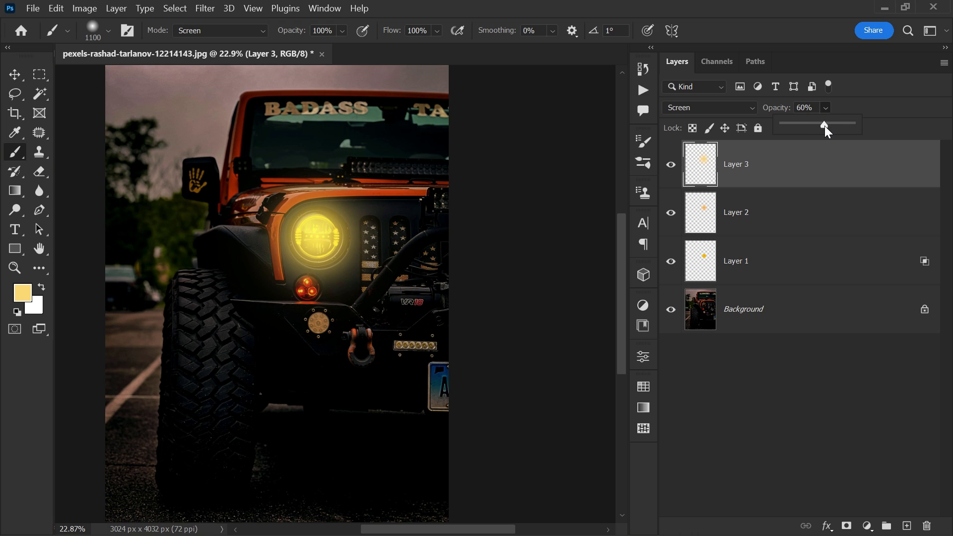
left_click(818, 171)
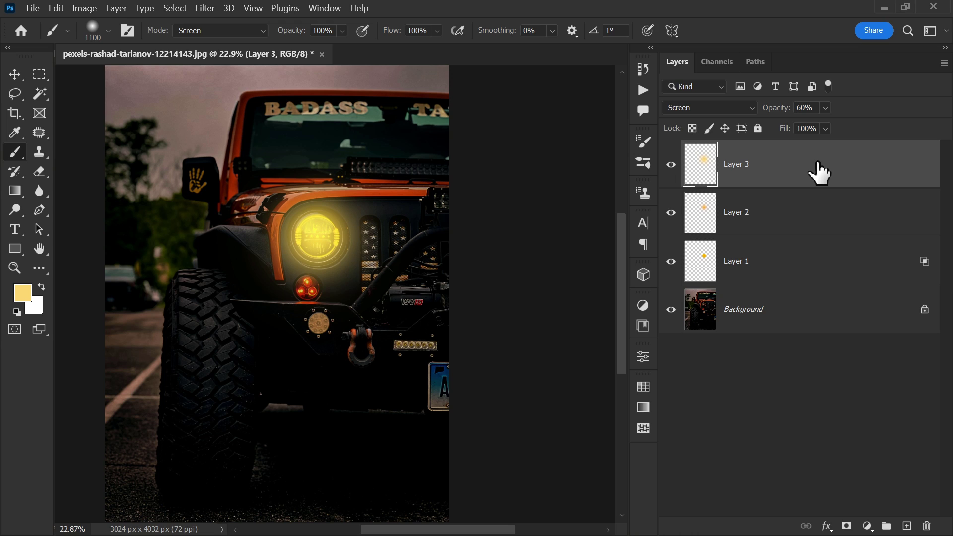
Add Layer 4 and choose the Polygonal Lasso Tool.
left_click(907, 526)
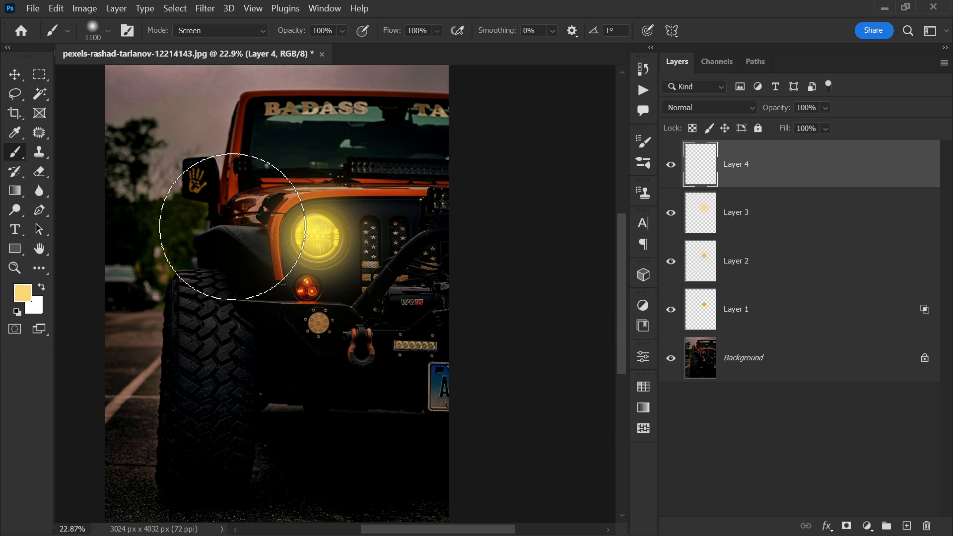
left_click(17, 95)
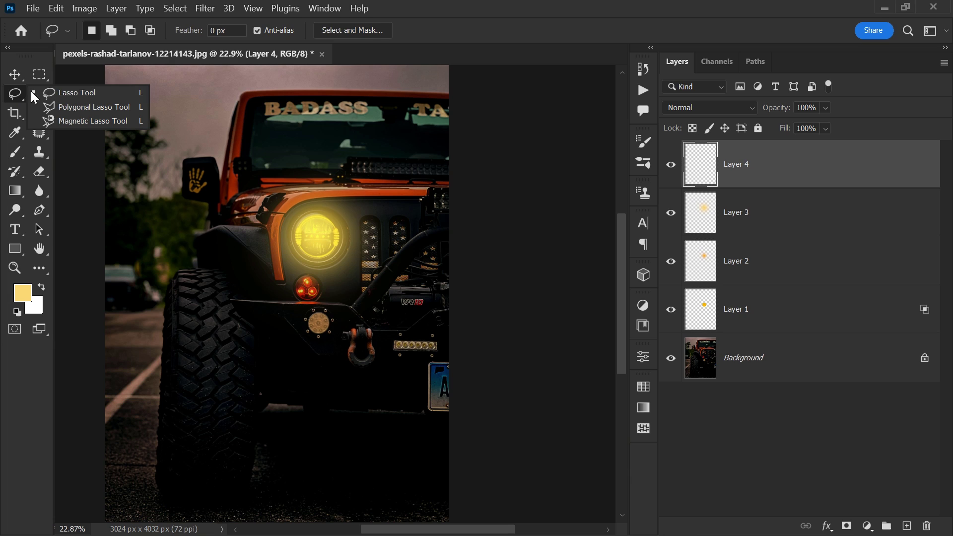
left_click(76, 93)
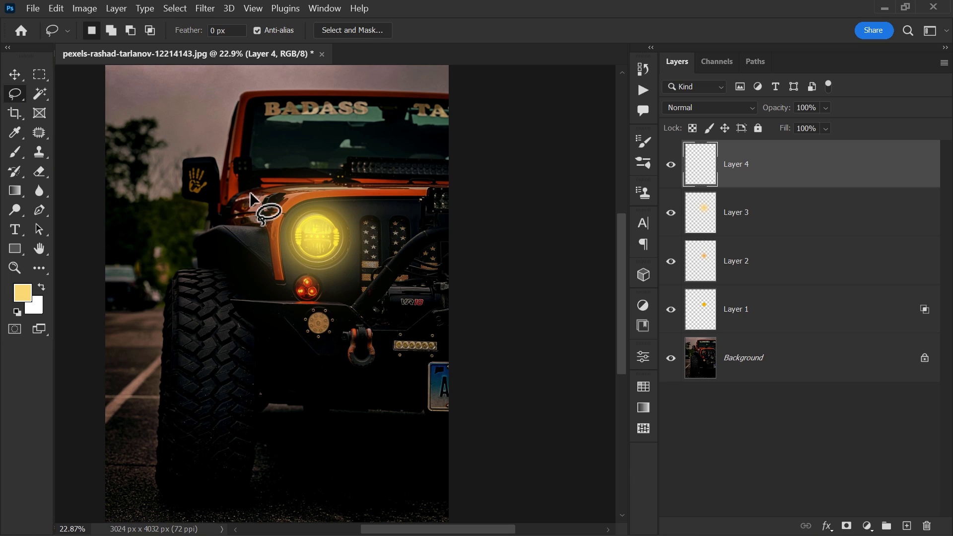
Select a triangular cone running from the headlight to the photo's bottom-left and bottom-right corners.
scroll(429, 273, "down", 1)
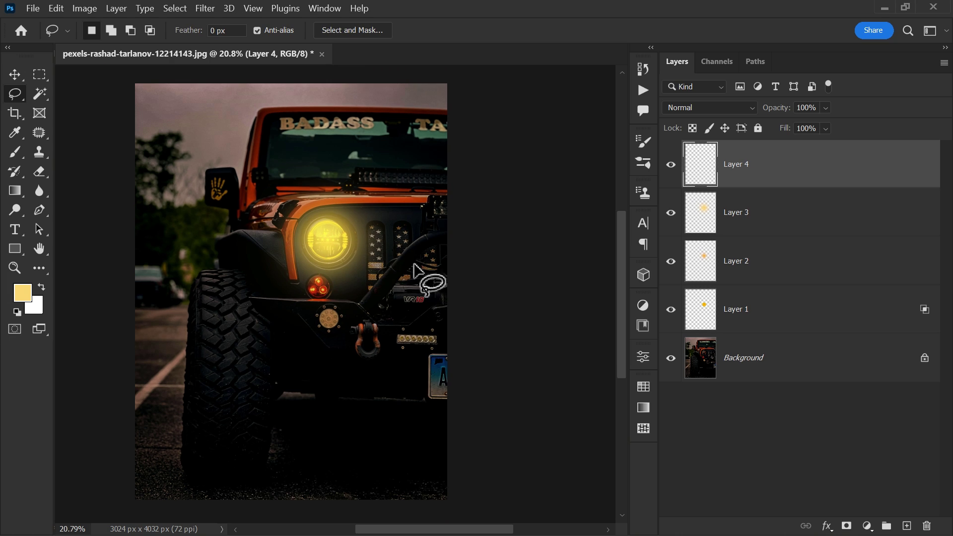
left_click(307, 227, "alt")
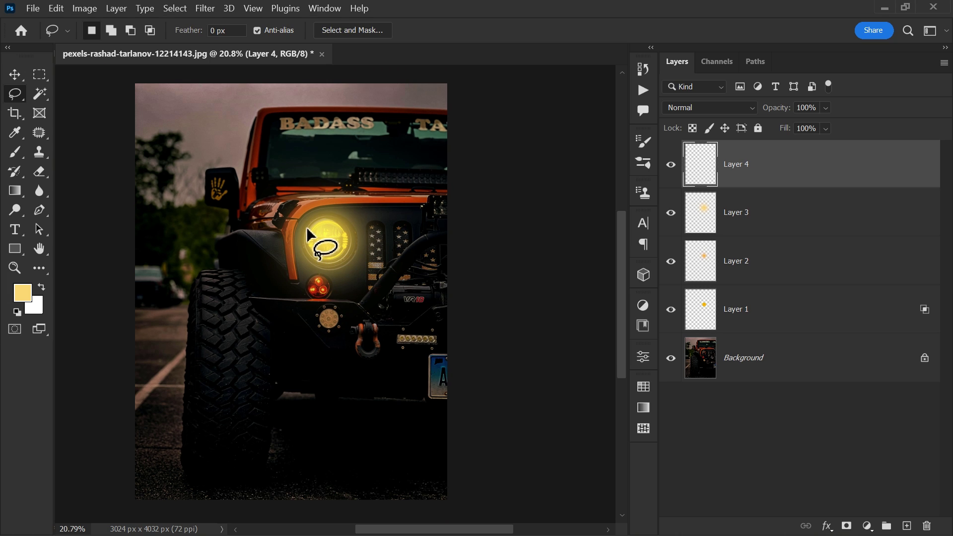
key("alt")
left_click(88, 471, "alt")
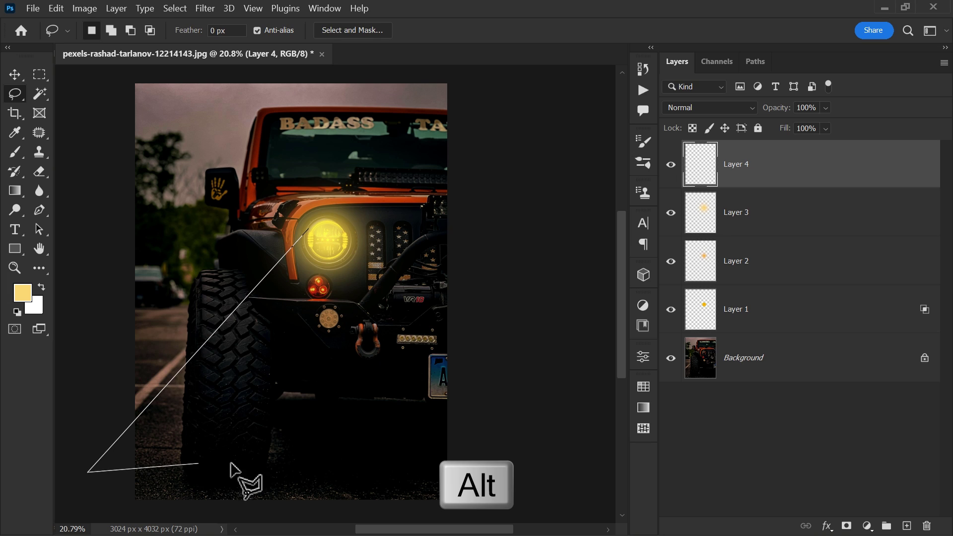
left_click(576, 472)
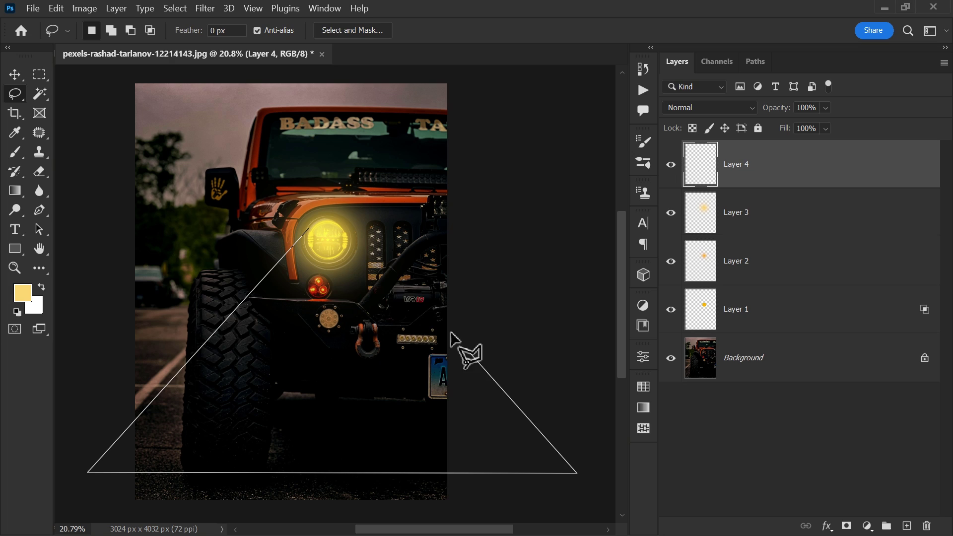
left_click(349, 231)
left_click(308, 232)
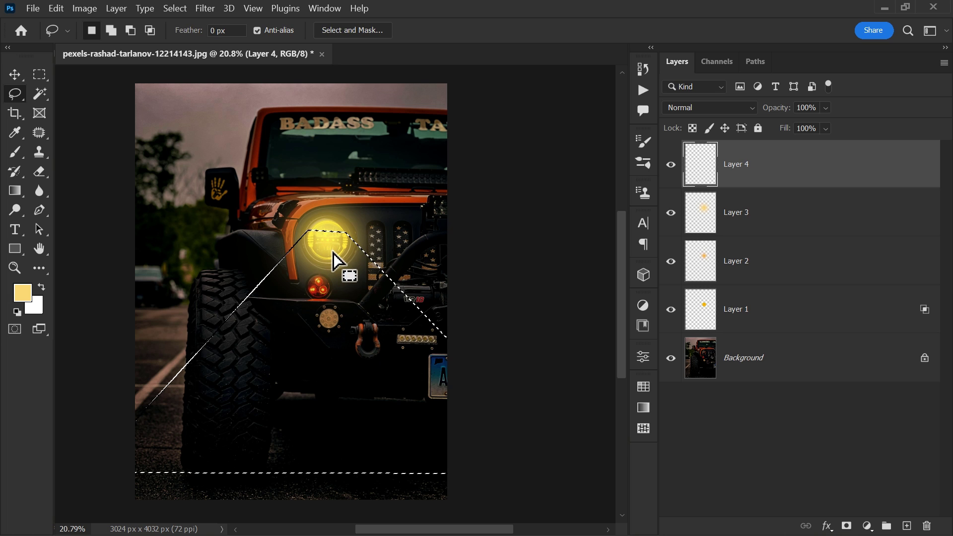
Set the Gradient tool's starting colour stop to pale yellow fff2bc.
left_click(18, 190)
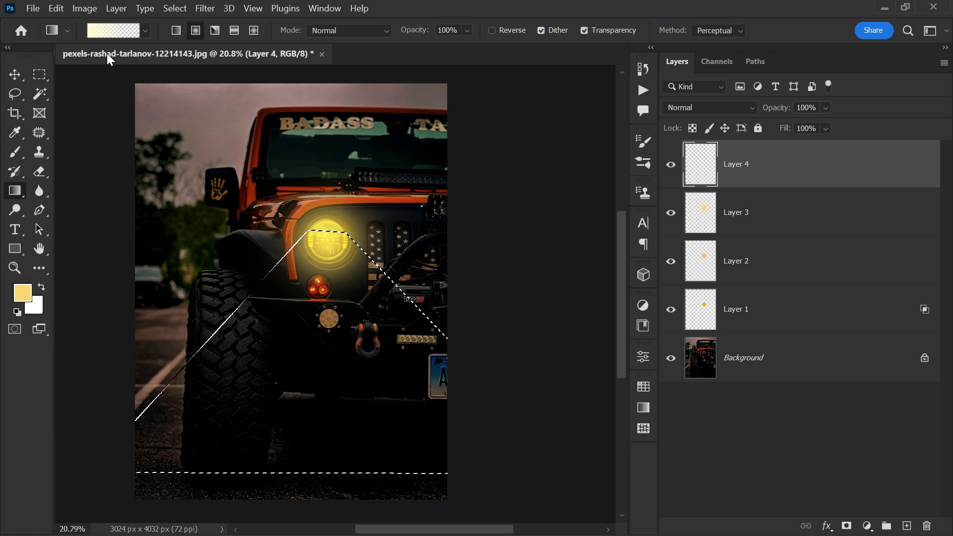
left_click(112, 31)
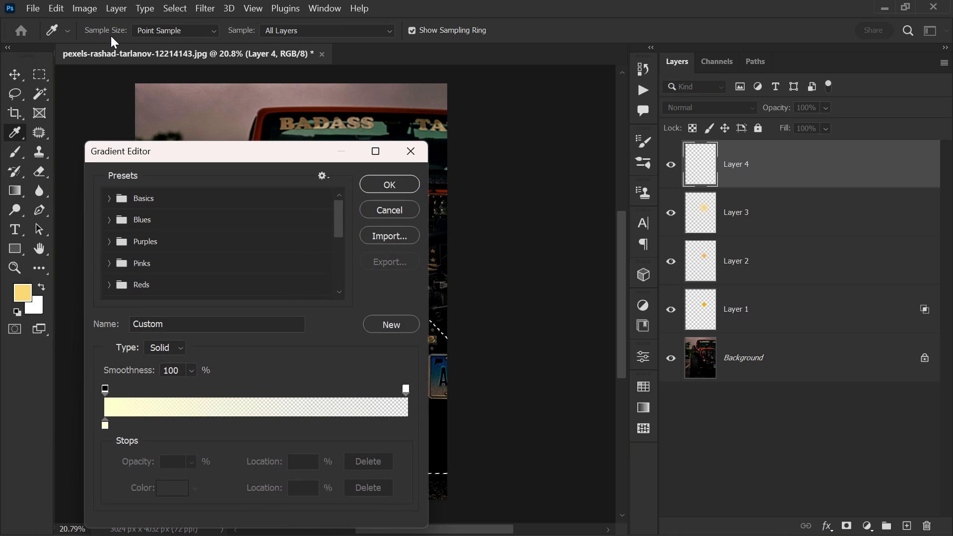
double_click(104, 425)
left_click(82, 278)
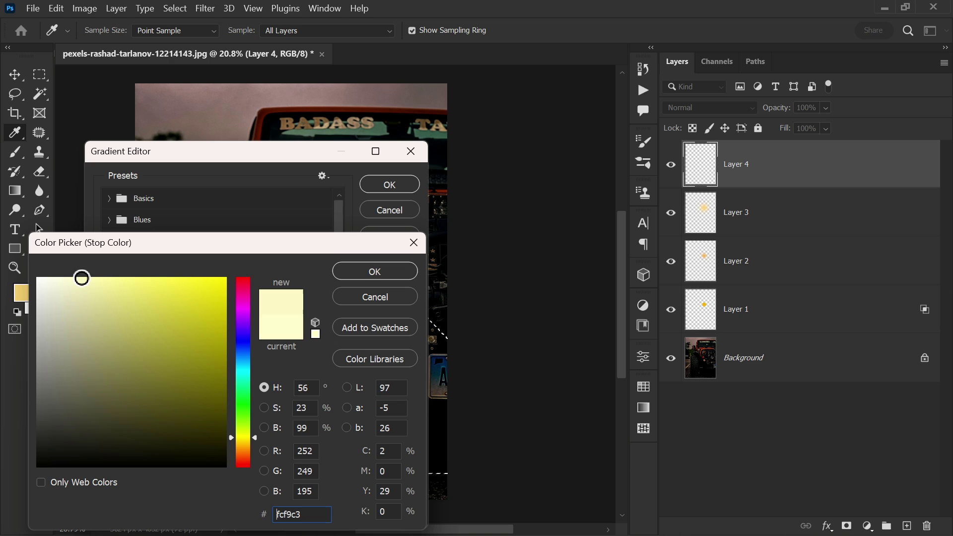
left_click(242, 441)
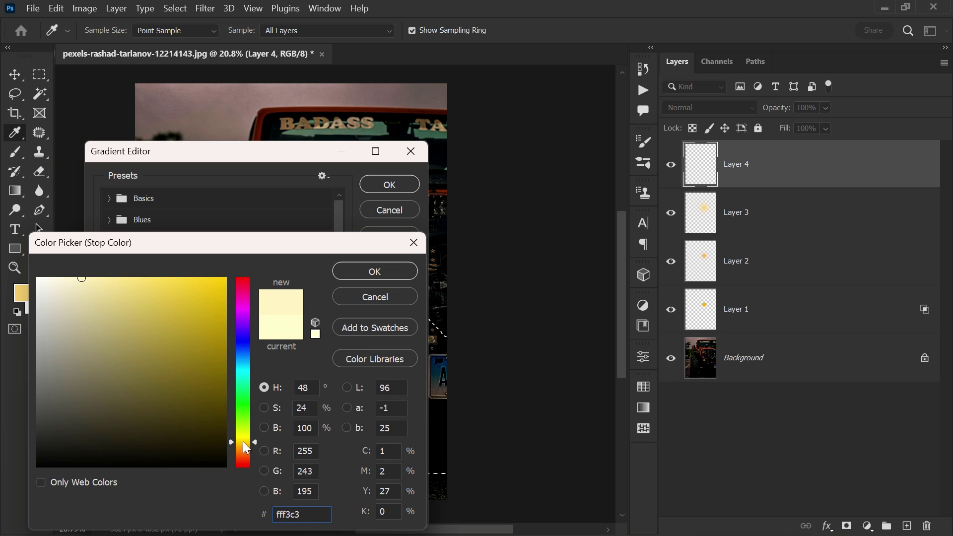
mouse_move(88, 299)
left_mouse_down()
mouse_move(79, 281)
mouse_move(87, 276)
left_mouse_up()
left_click(335, 271)
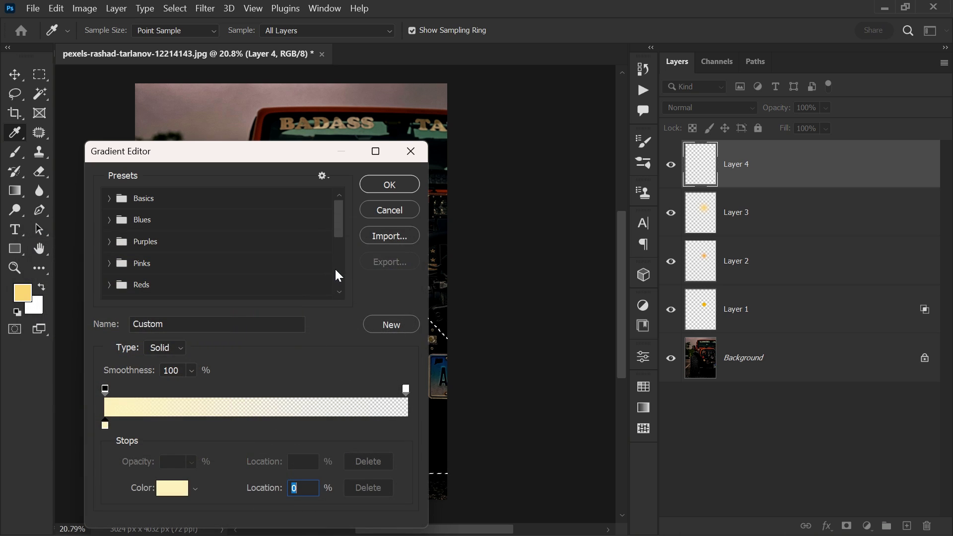
left_click(377, 178)
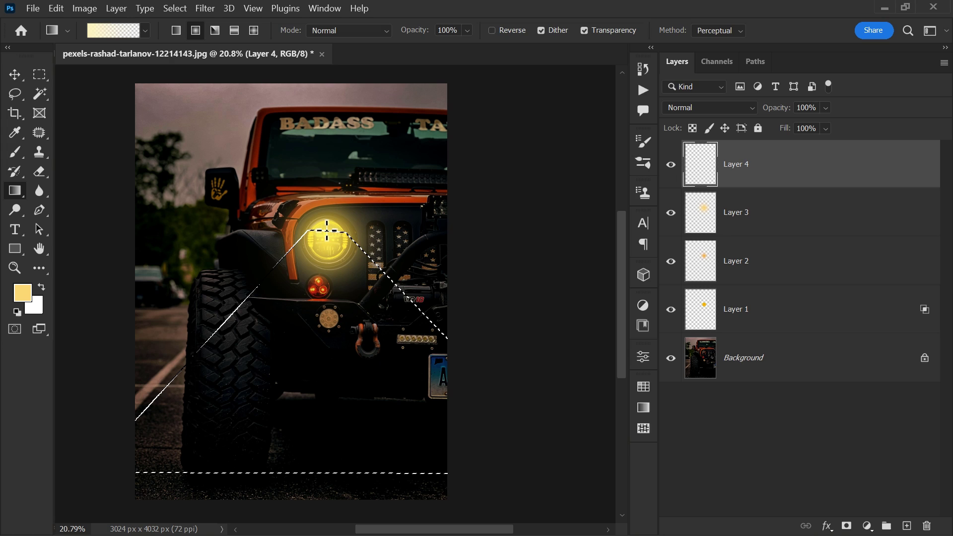
Drag the yellow-to-transparent gradient down the cone from the headlight, then deselect.
left_click_drag(326, 229, 326, 477)
key("ctrl+d")
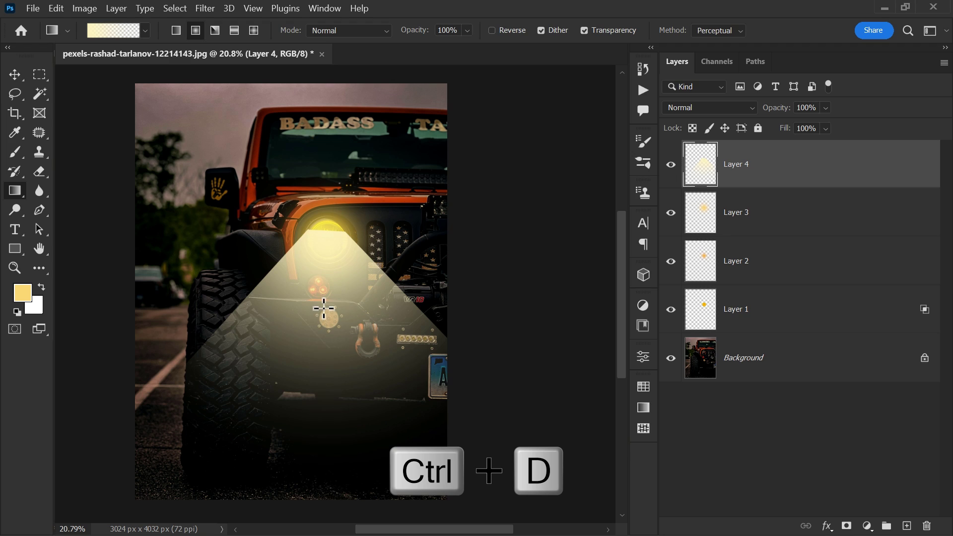
key("v")
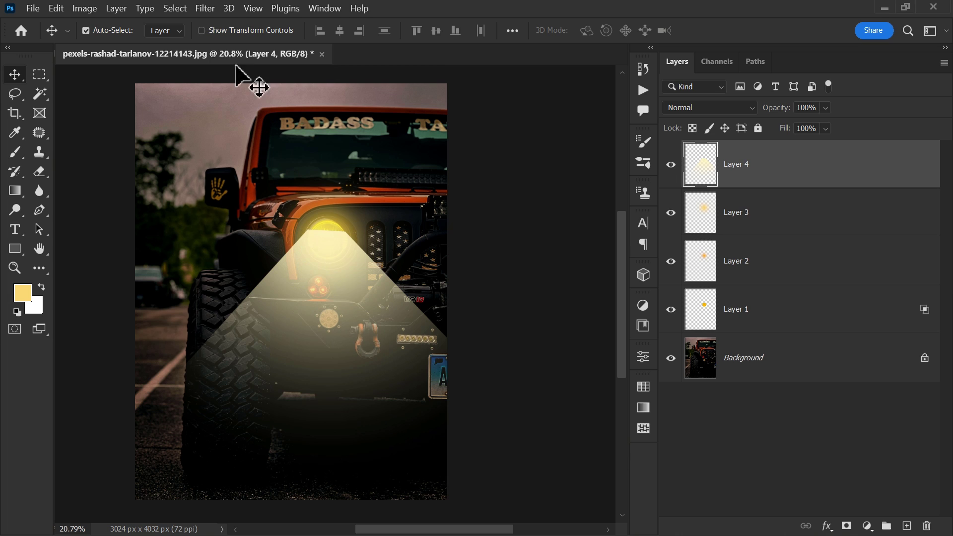
Apply a Gaussian Blur with a 156.1 px radius to Layer 4's beam.
left_click(210, 10)
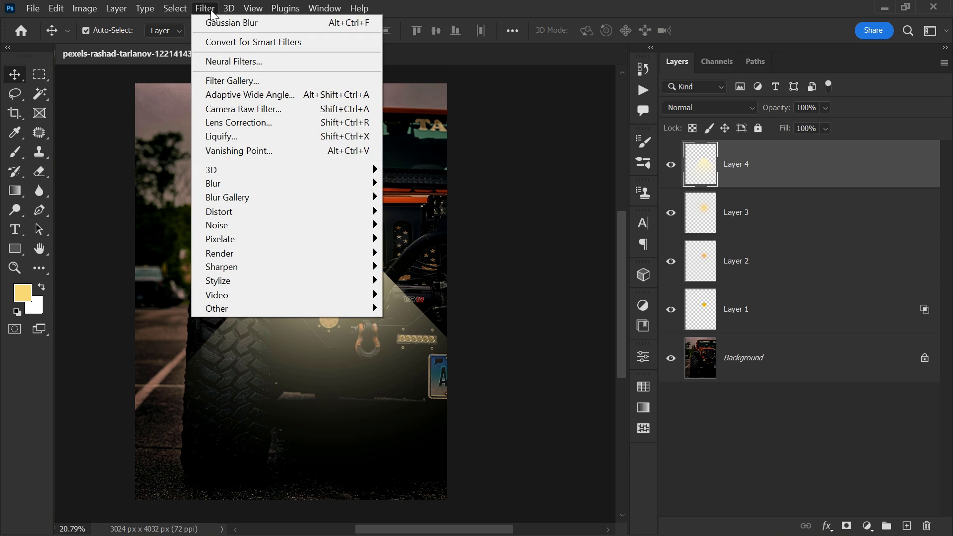
mouse_move(233, 185)
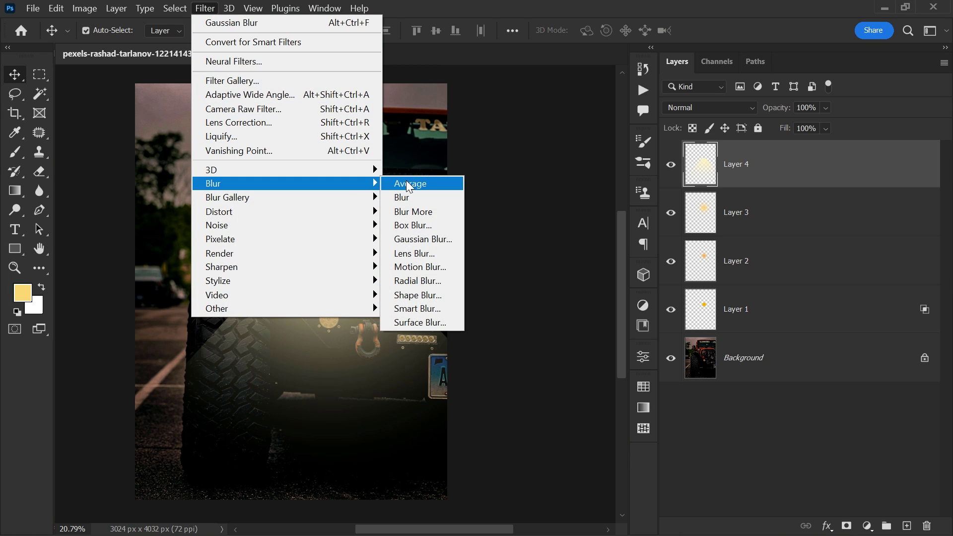
left_click(404, 240)
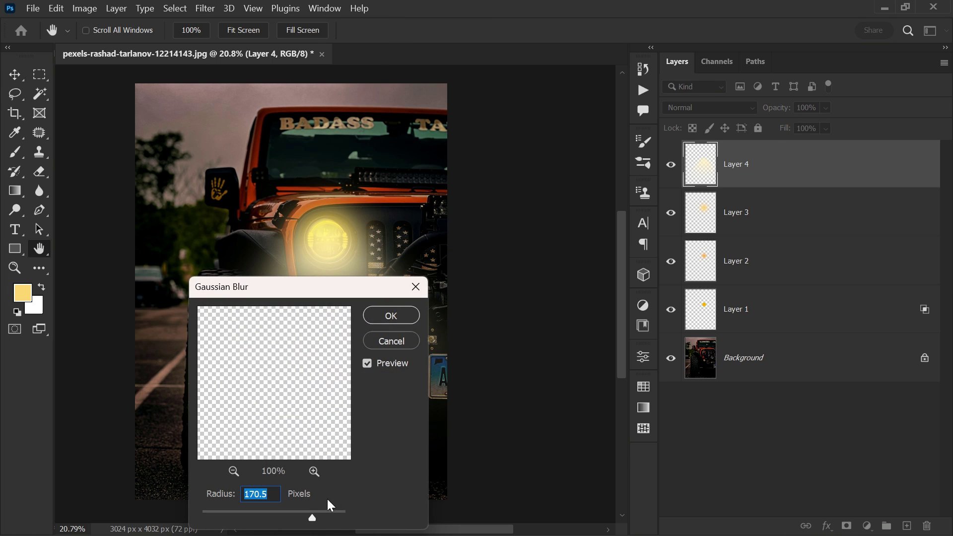
left_click_drag(316, 515, 318, 517)
left_click_drag(316, 517, 308, 517)
left_click(391, 315)
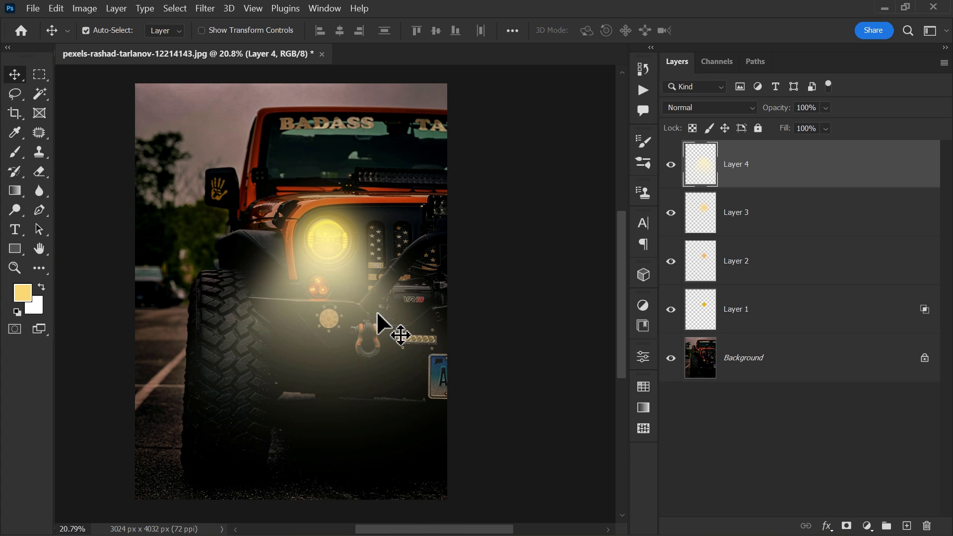
Set Layer 4 to Screen blend mode and drop its opacity to 54%.
left_click(680, 109)
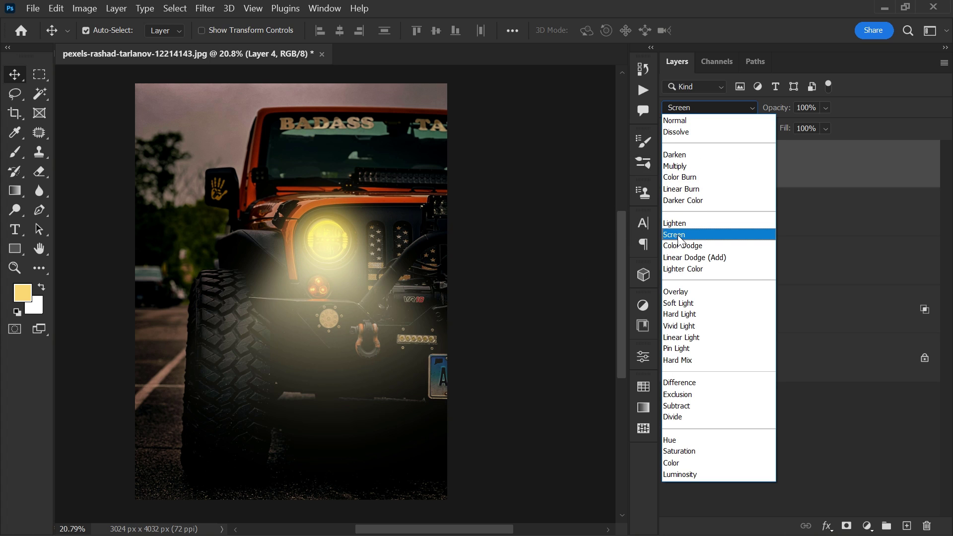
left_click(696, 235)
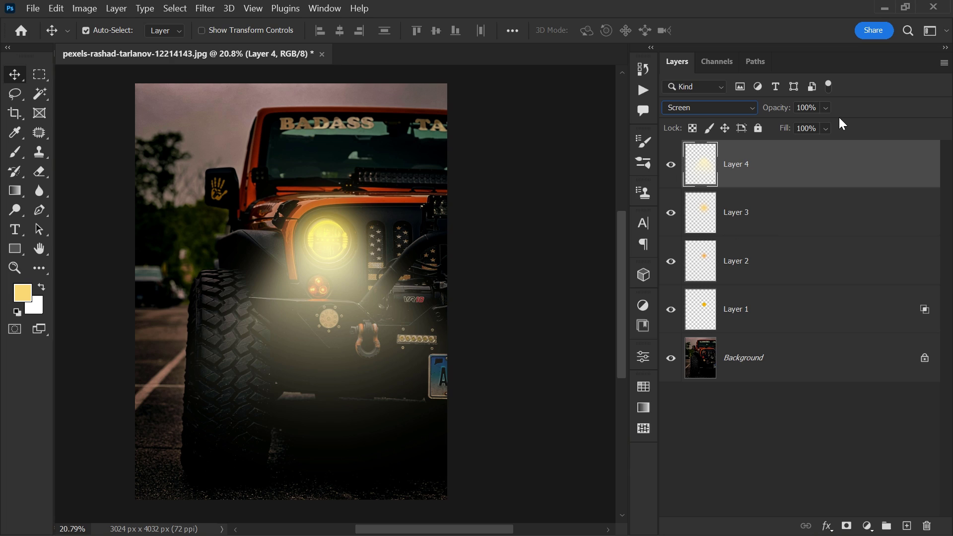
left_click(826, 108)
left_click_drag(853, 123, 823, 127)
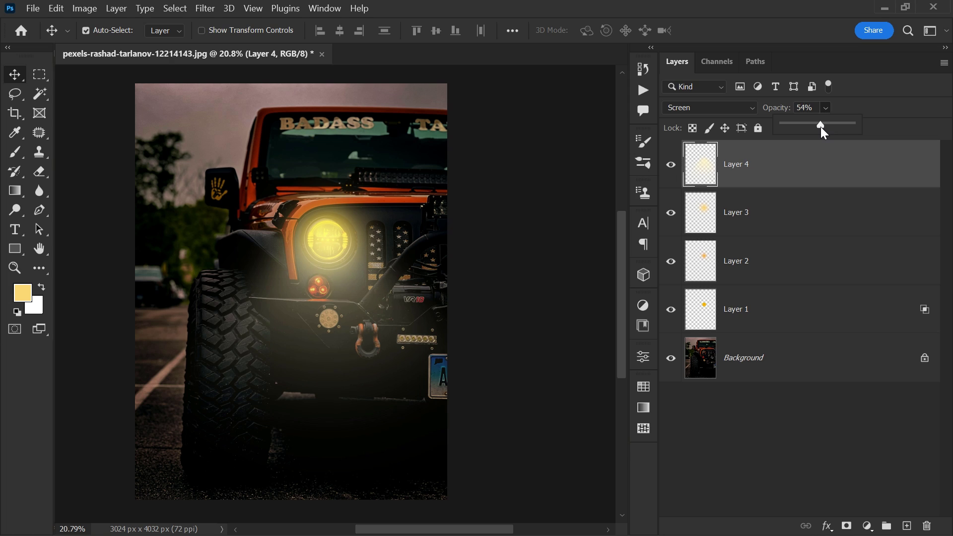
left_click(782, 421)
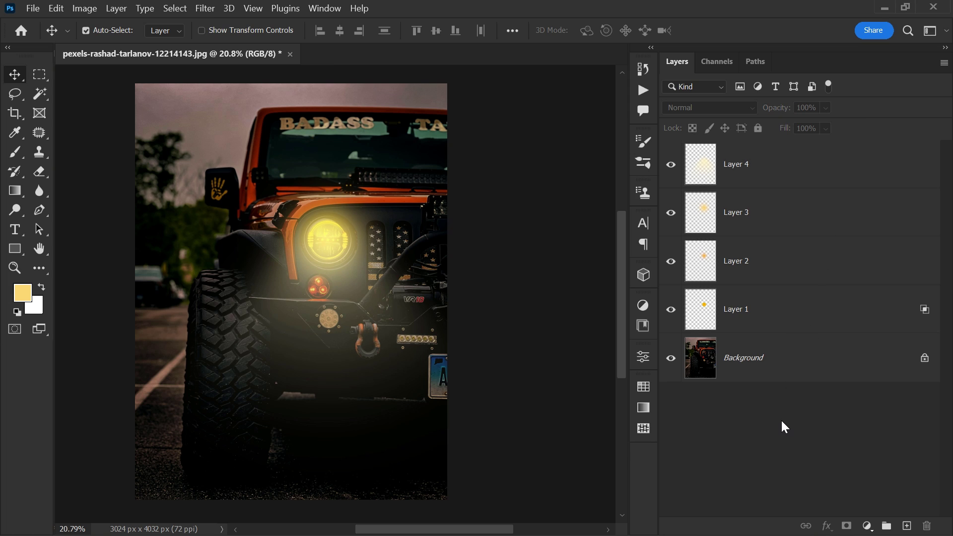
Select Layers 1 through 4 and group them into Group 1.
left_click(769, 322)
left_click(779, 174, "shift")
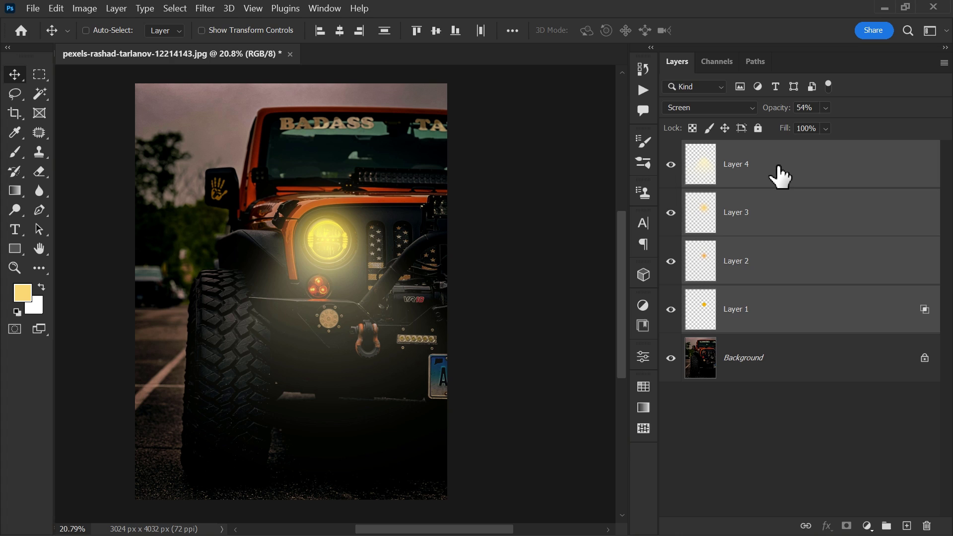
key("ctrl+g")
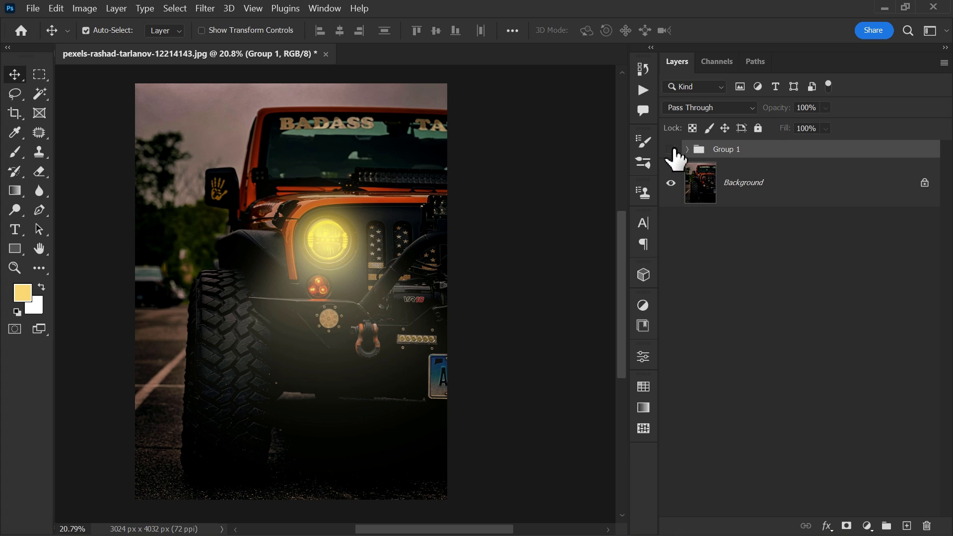
Hide and show Group 1 twice to compare the headlight glow, ending visible.
left_click(674, 150)
left_click(676, 151)
left_click(675, 150)
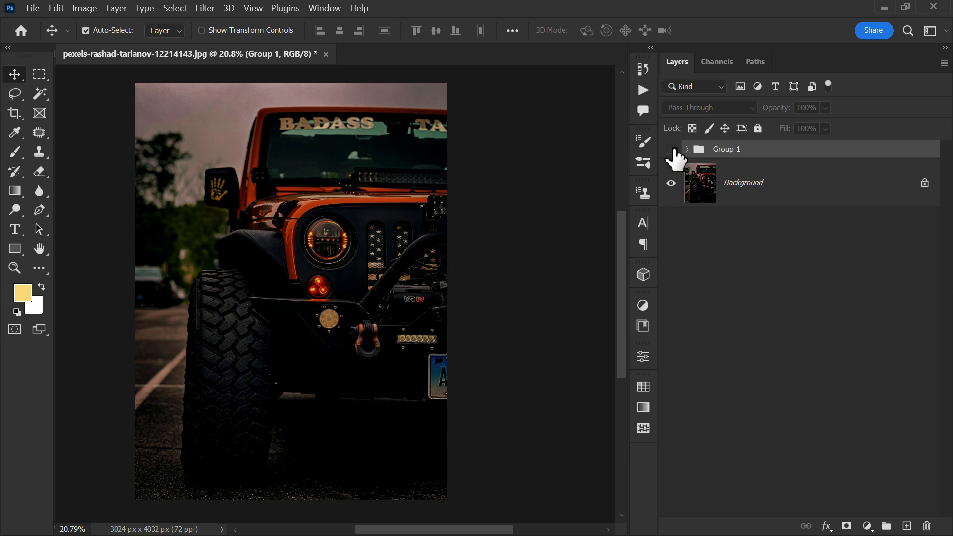
left_click(675, 150)
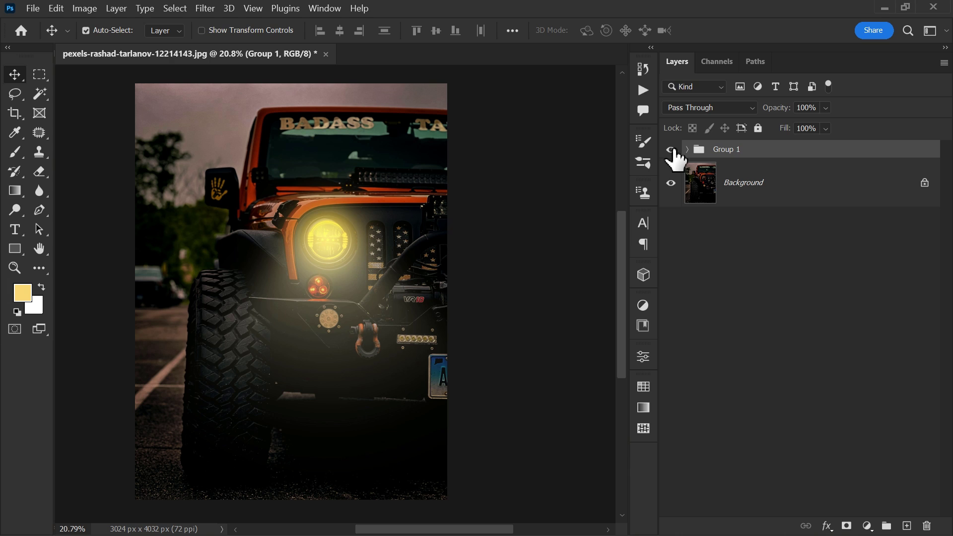